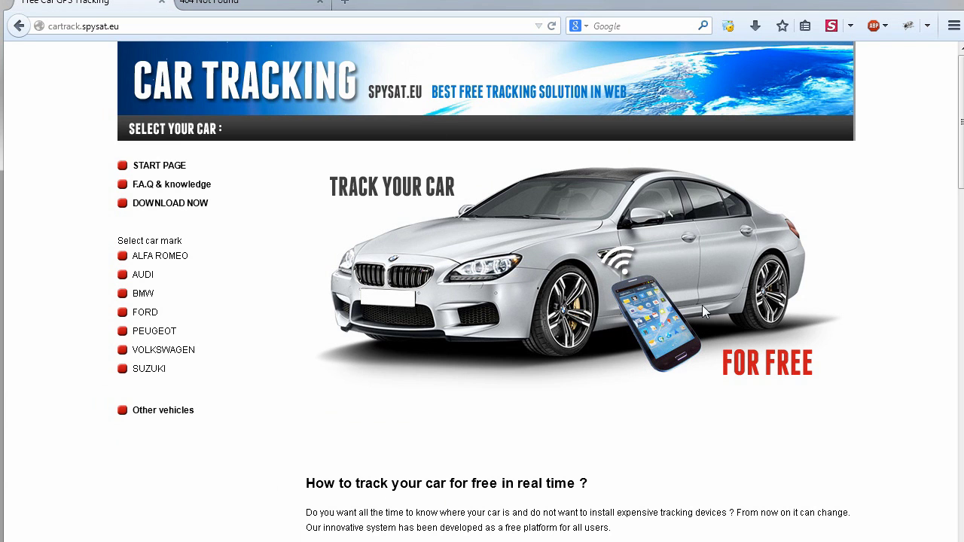
Step: Open the DOWNLOAD NOW page and review its Google Play and direct APK download options for the Android app
scroll(429, 305, "down", 1)
scroll(428, 306, "up", 1)
left_click(165, 211)
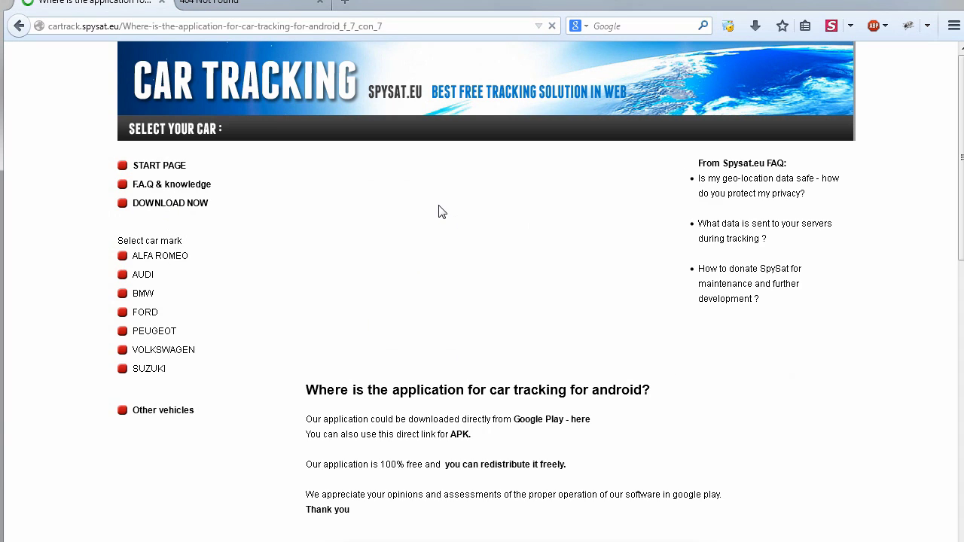
scroll(851, 301, "down", 2)
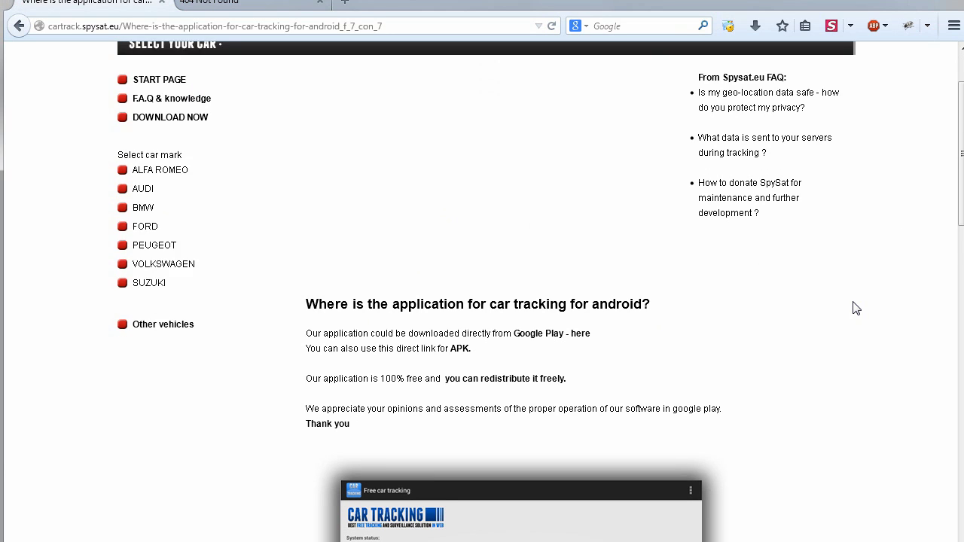
scroll(854, 308, "down", 2)
scroll(638, 272, "up", 2)
scroll(612, 387, "down", 10)
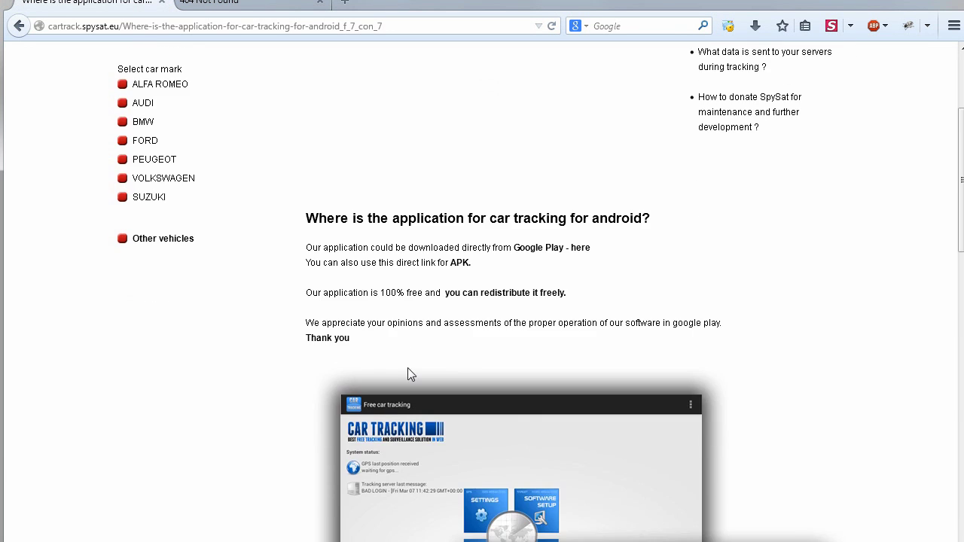
scroll(648, 369, "up", 10)
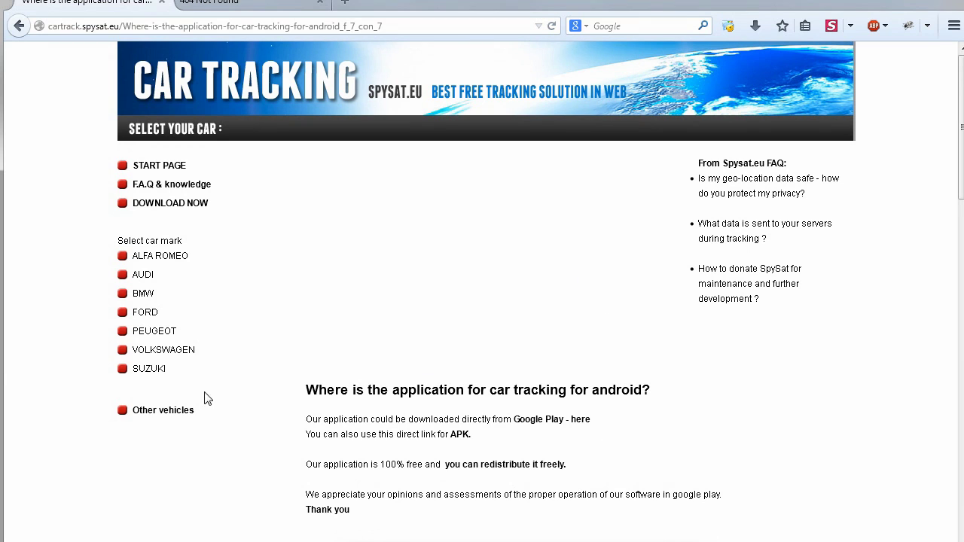
Step: Open the F.A.Q & knowledge page and look through its list of questions
left_click(175, 186)
scroll(624, 318, "down", 5)
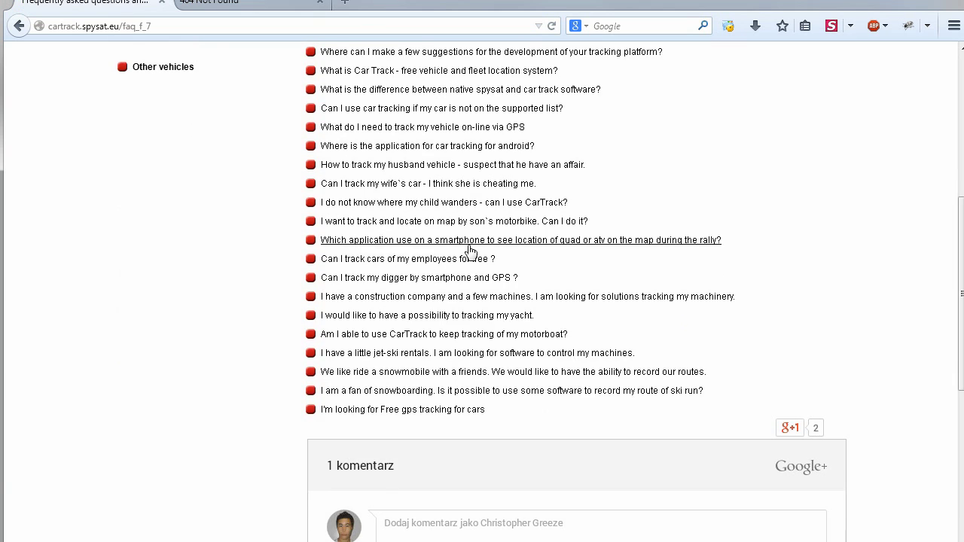
scroll(553, 252, "up", 2)
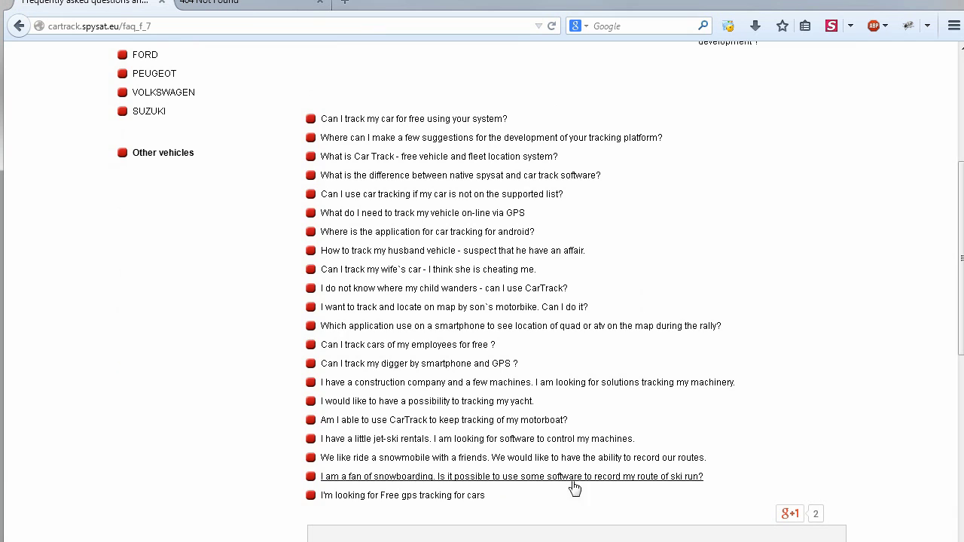
scroll(527, 300, "up", 5)
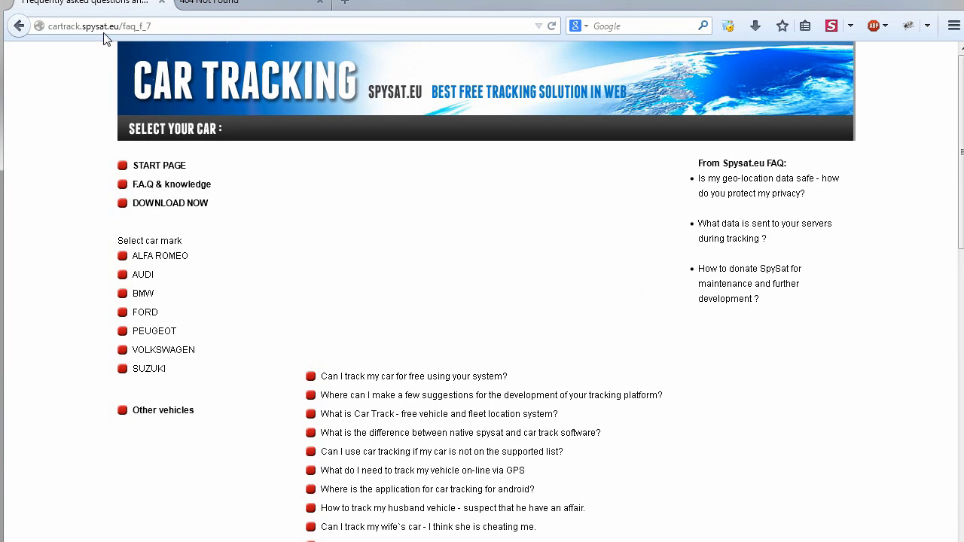
Step: Load the spysat.eu main site and start a new account registration
left_click(228, 28)
type("spysat.eu/")
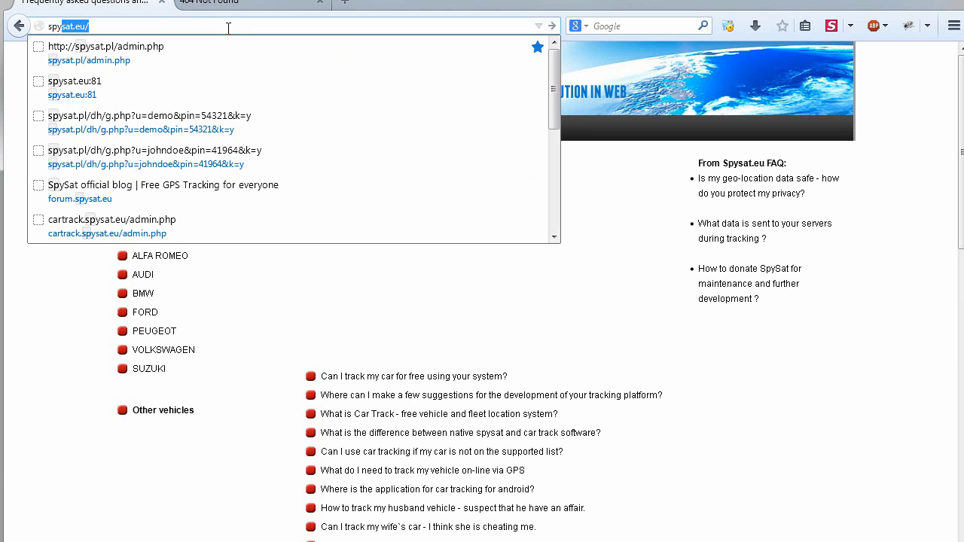
key("Return")
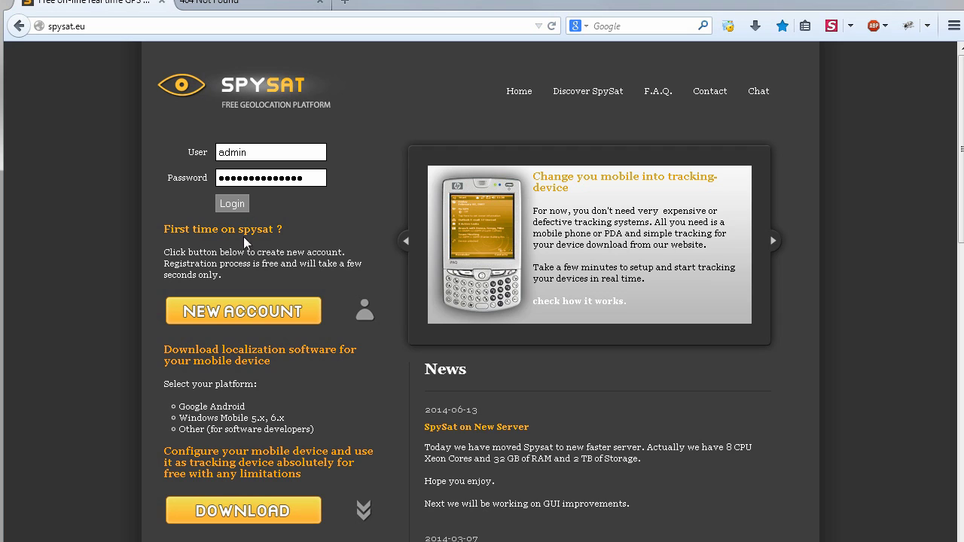
left_click(245, 312)
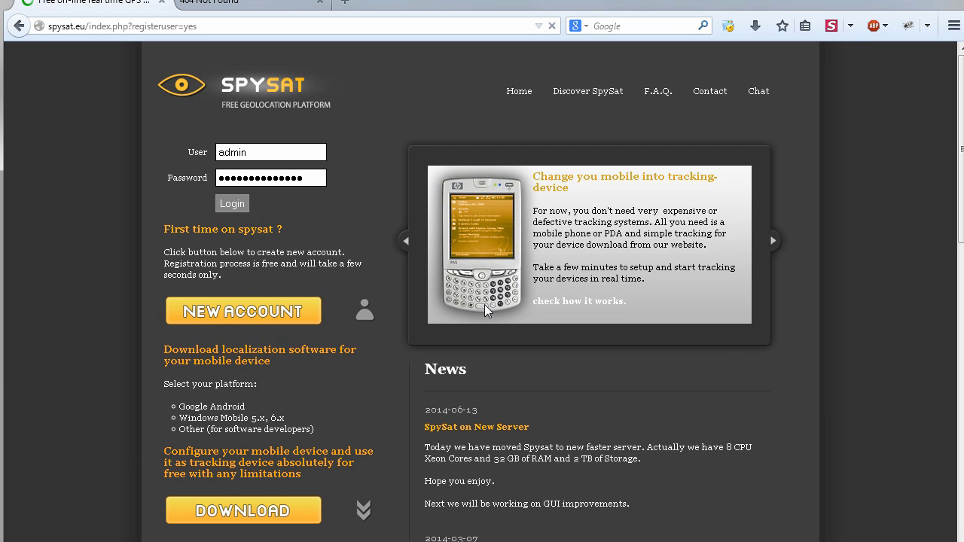
Step: Clear the prefilled fields, then enter a new login name, a password and its confirmation
left_click_drag(573, 149, 377, 149)
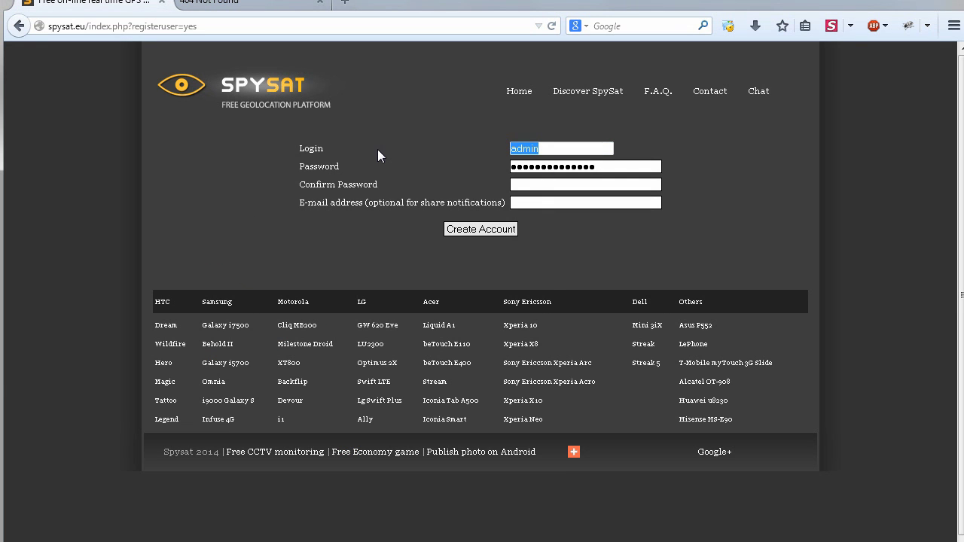
key("BackSpace")
key("Tab")
key("BackSpace")
key("shift+Tab")
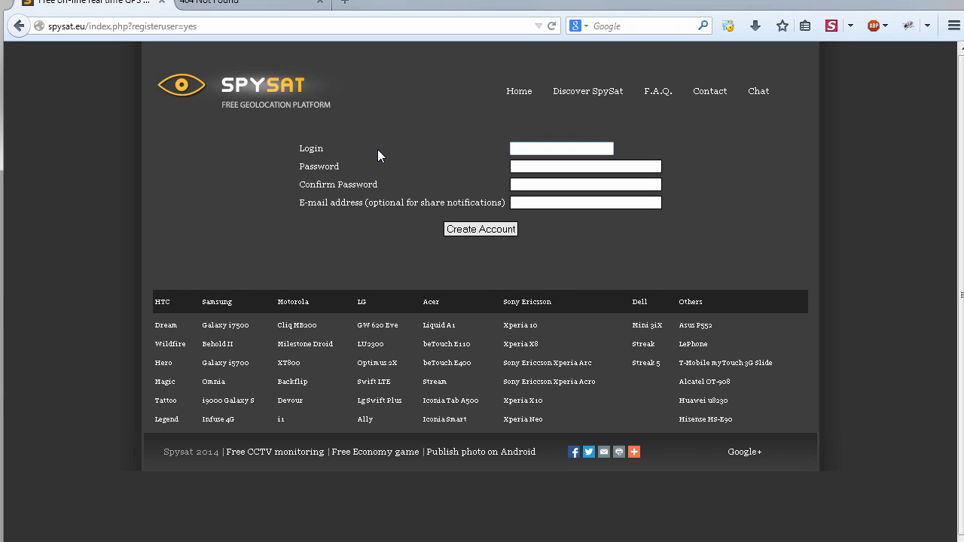
key("Tab")
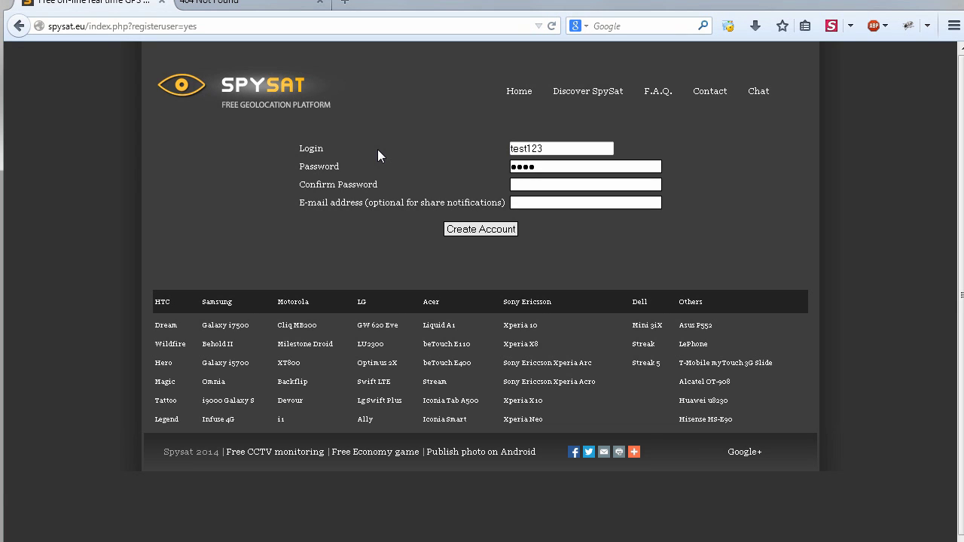
key("Tab")
Step: Create the account and dismiss the browser's save-password prompt
left_click(478, 235)
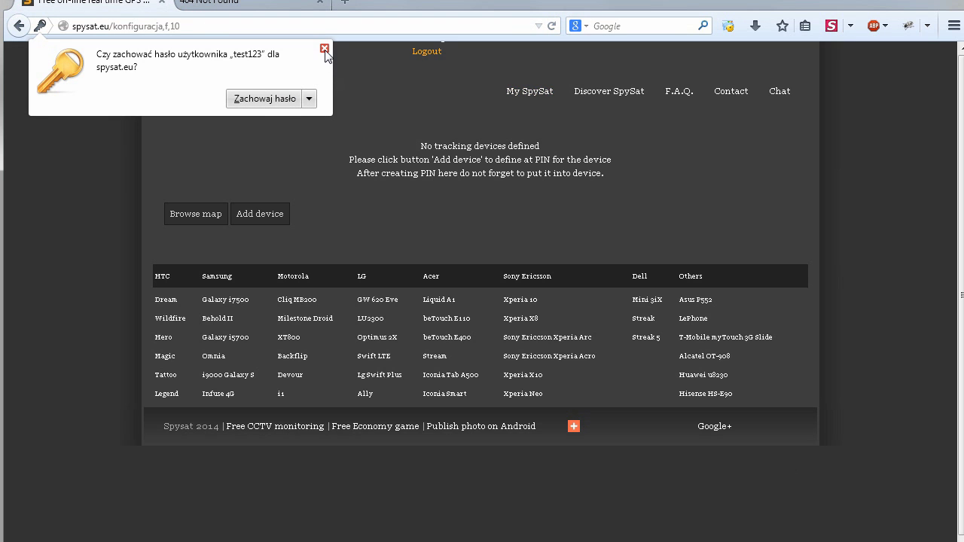
left_click(325, 48)
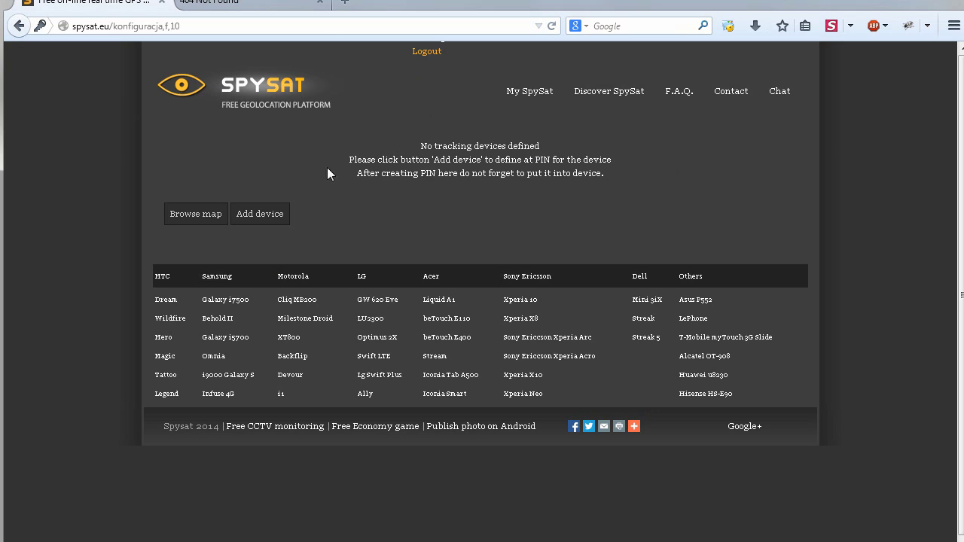
left_click(256, 217)
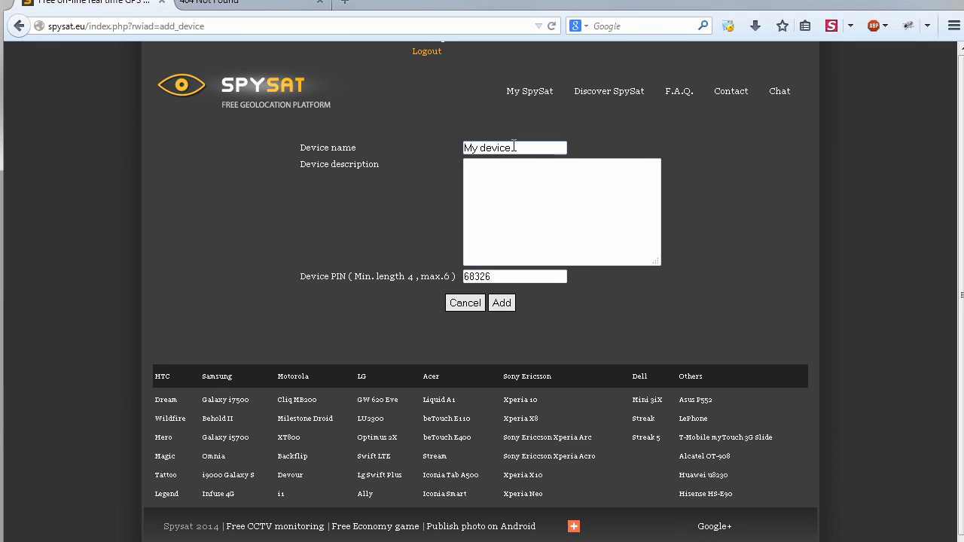
Step: Fill the new device form with name HTC ONE, description 'my desc' and a device PIN
left_click_drag(519, 142, 420, 146)
type("H")
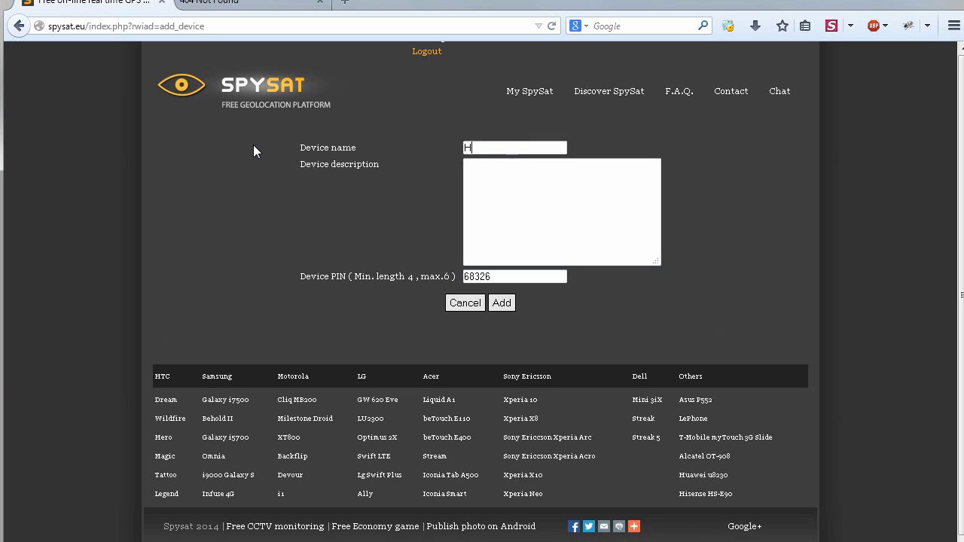
type("TC ONE")
key("Tab")
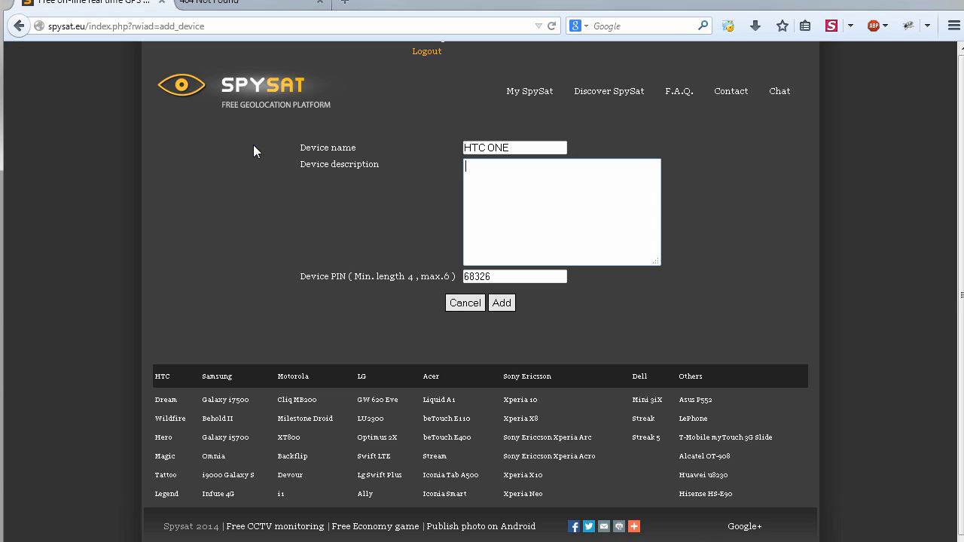
type("my desc")
key("Tab")
key("Tab")
key("shift+Tab")
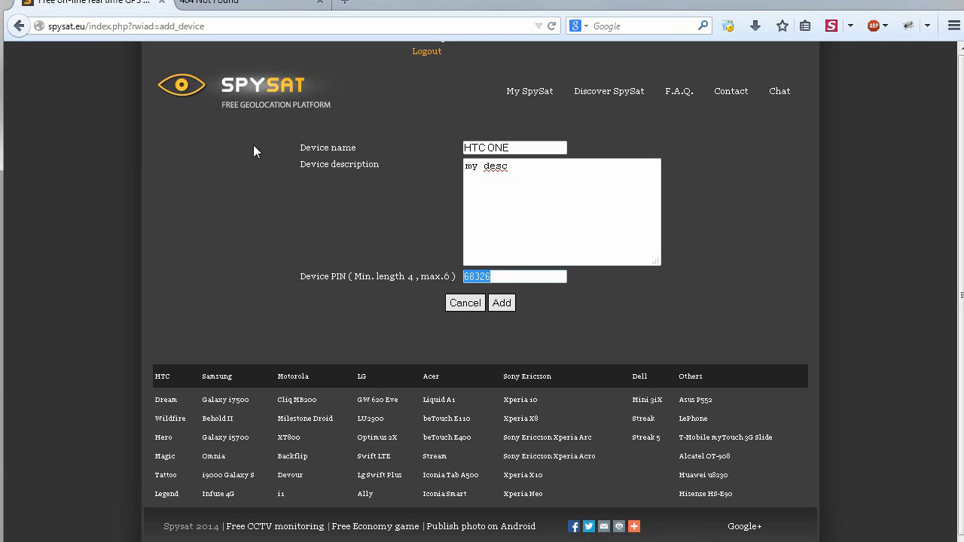
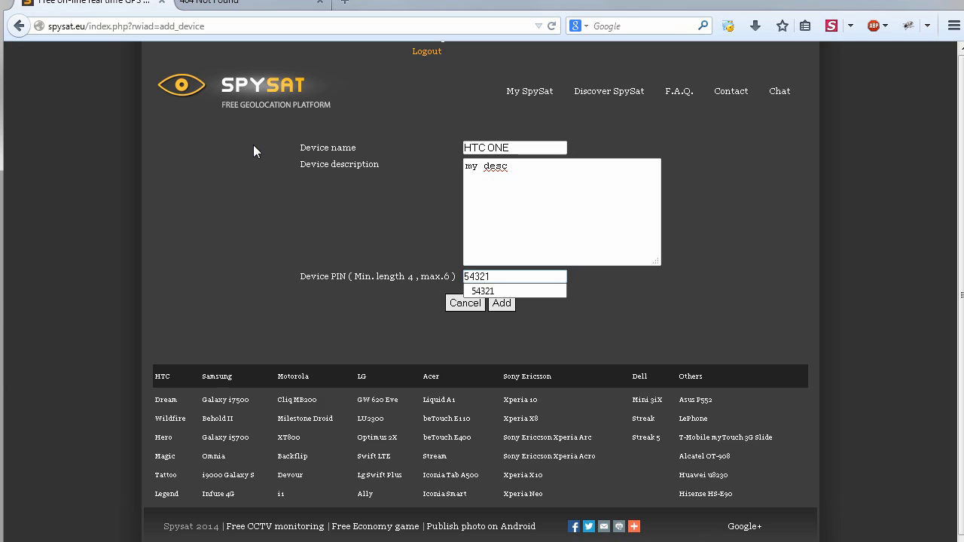
Step: Save the HTC ONE device, view its Data page, and return to the device list
left_click(503, 305)
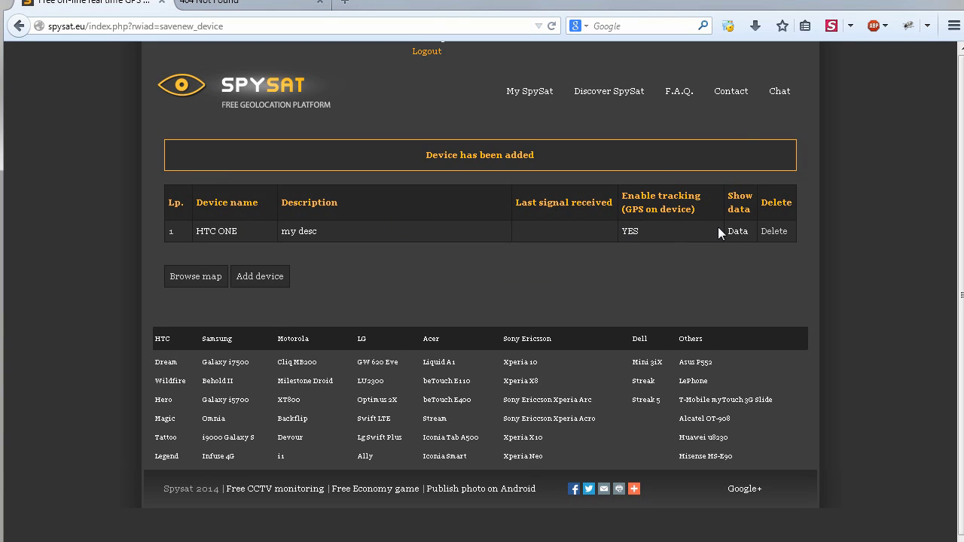
left_click(737, 232)
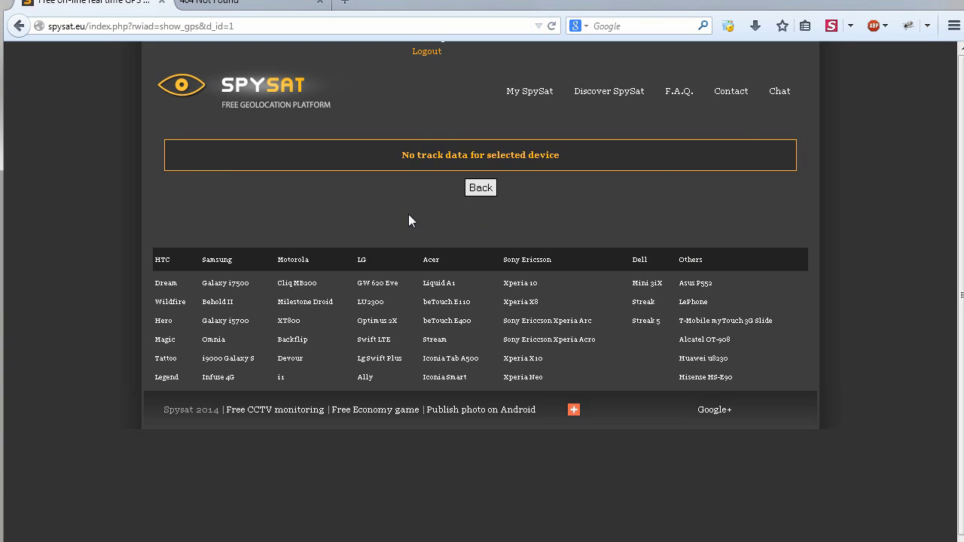
left_click(489, 191)
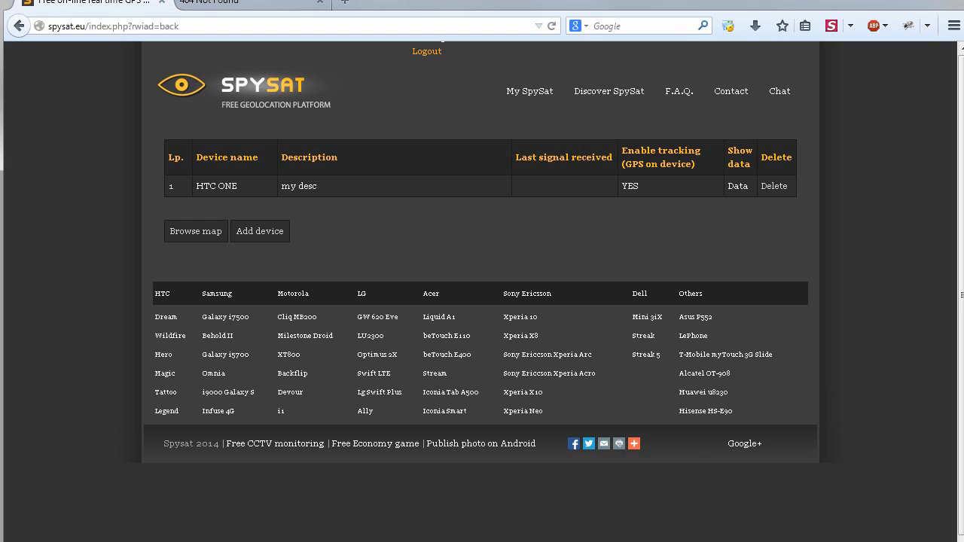
mouse_move(756, 541)
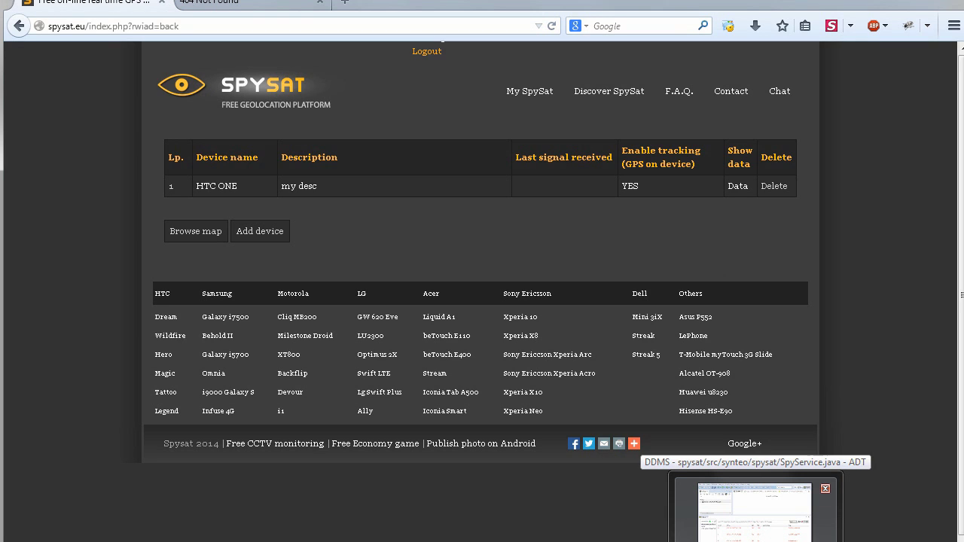
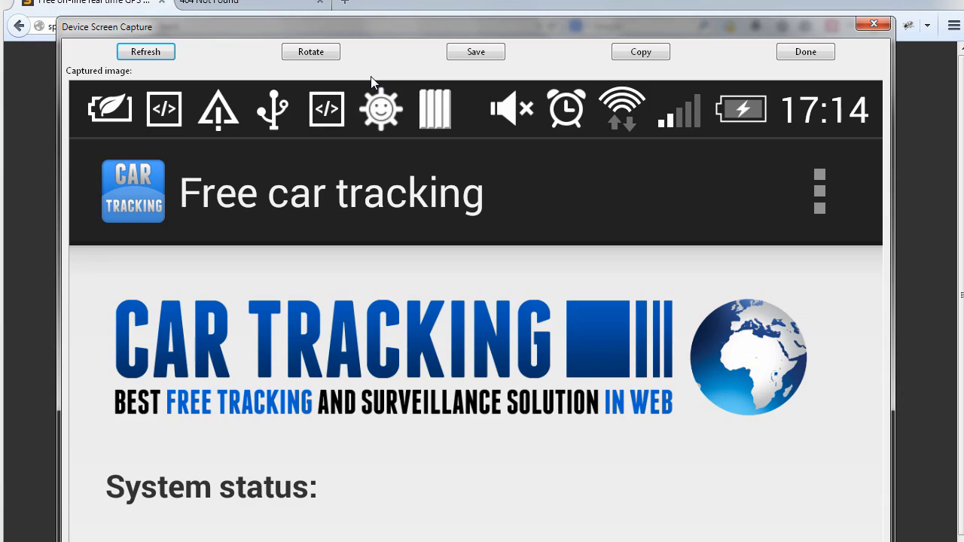
scroll(476, 301, "down", 5)
scroll(476, 301, "up", 2)
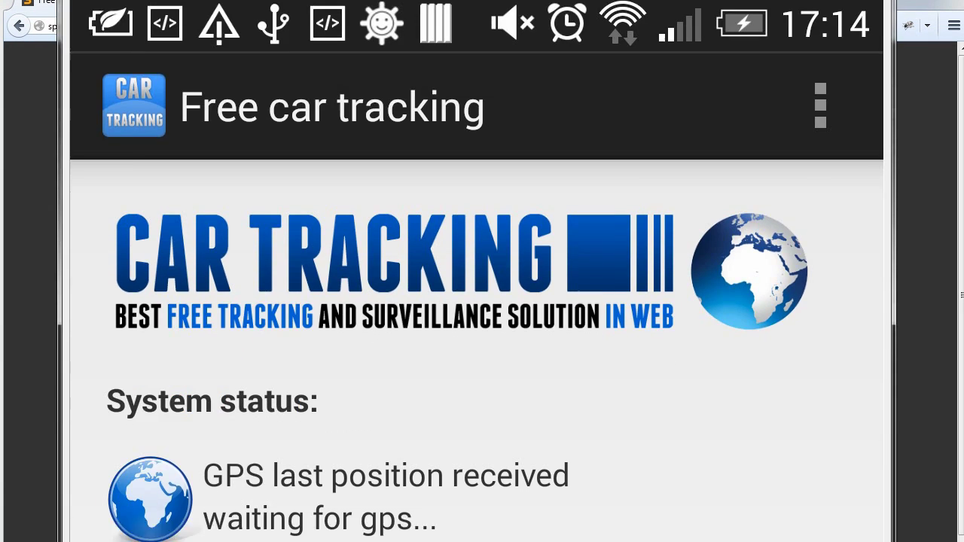
scroll(477, 301, "down", 10)
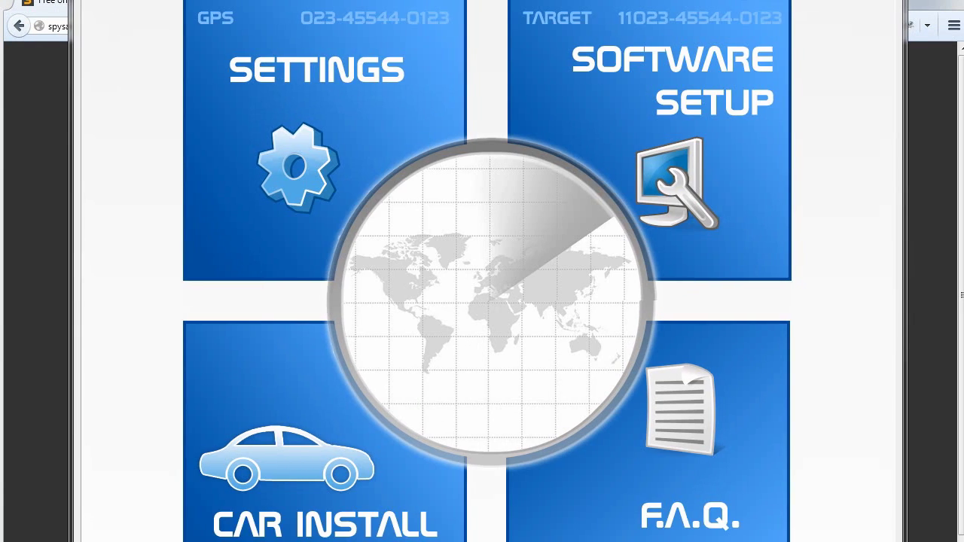
scroll(476, 301, "up", 3)
scroll(476, 301, "down", 2)
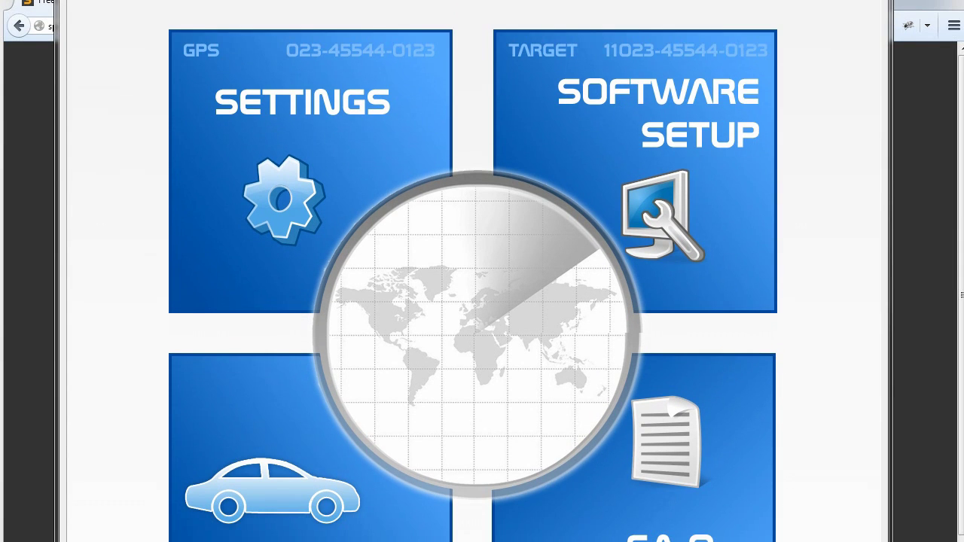
scroll(476, 301, "down", 2)
scroll(476, 301, "up", 1)
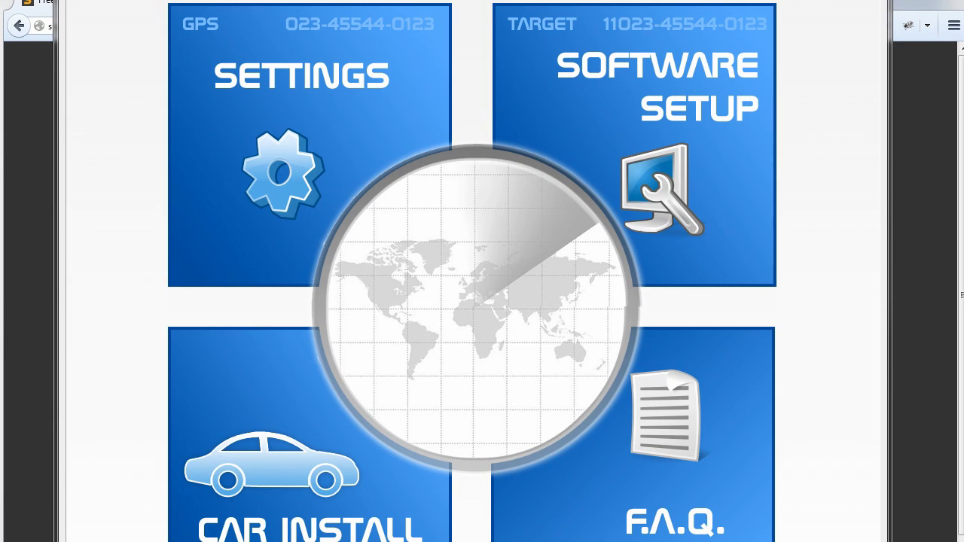
scroll(339, 272, "up", 8)
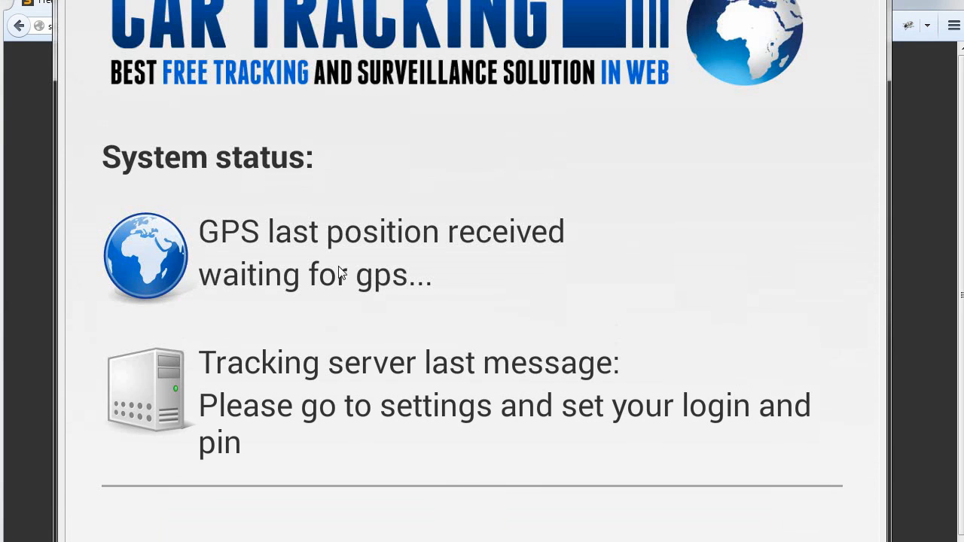
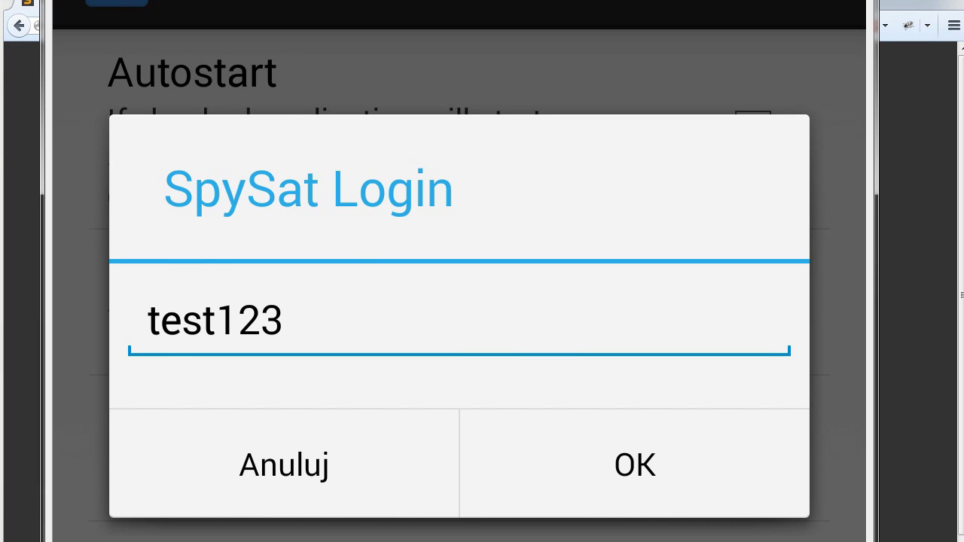
Step: Enter and save the SpySat account login in Car Tracking, then switch to the SpySat device list
key("Return")
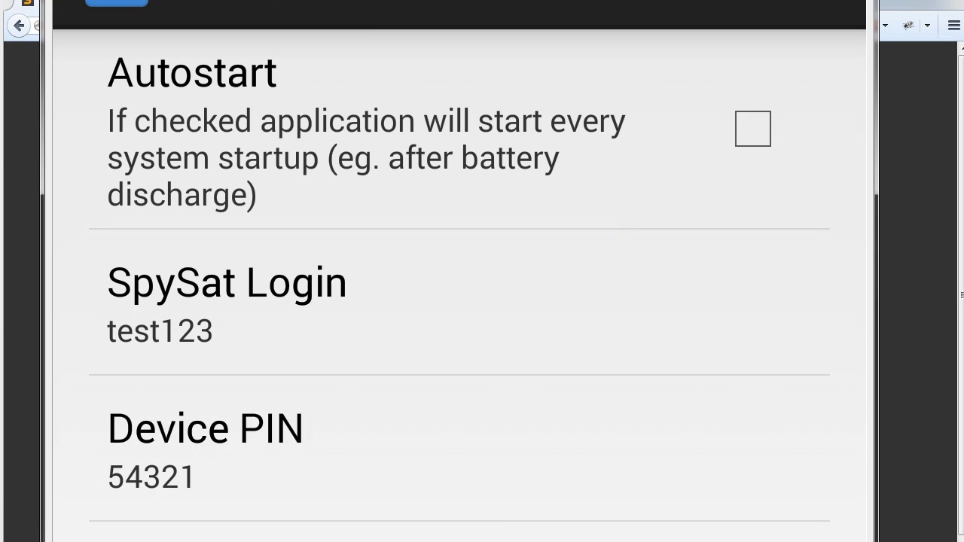
key("alt+Tab")
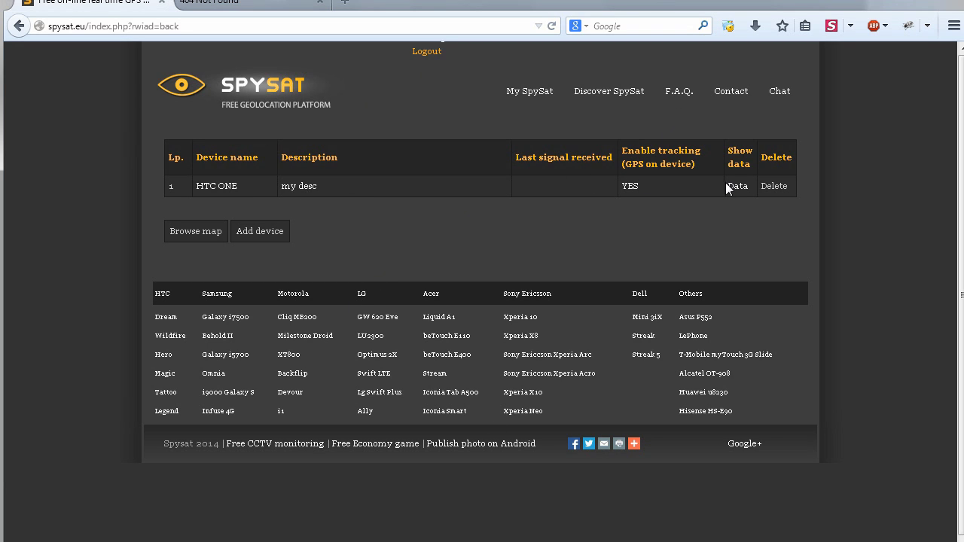
Step: Check the HTC ONE device PIN in its SpySat edit form, leaving without saving
left_click(207, 188)
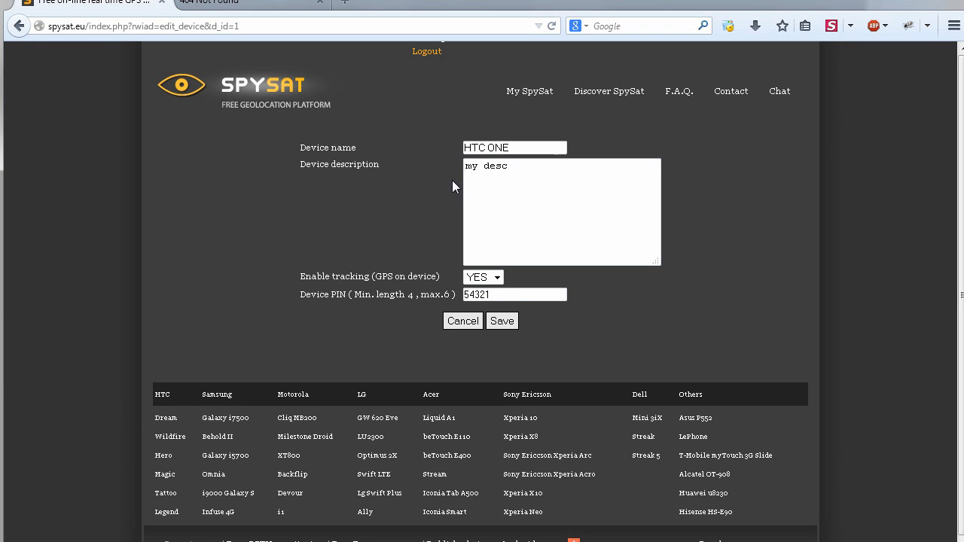
left_click_drag(498, 294, 461, 295)
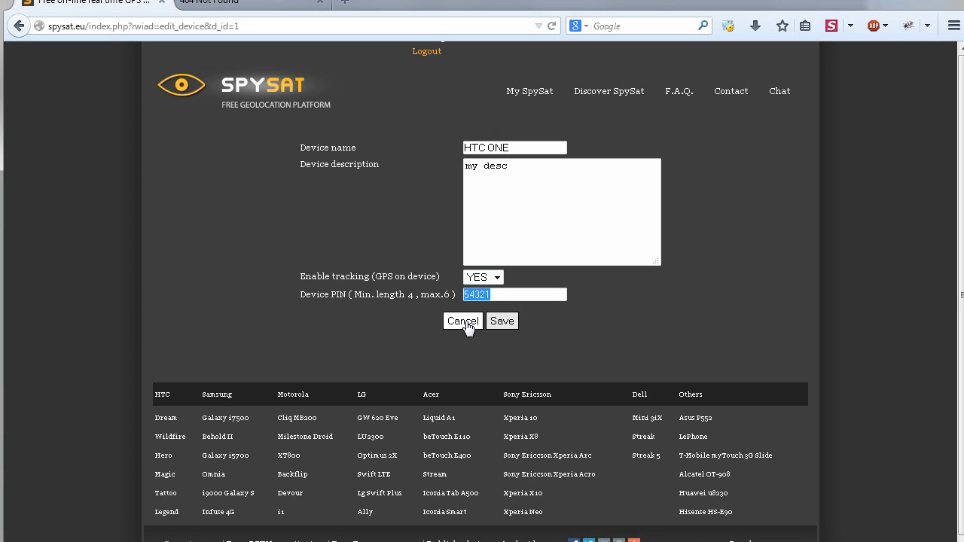
left_click(496, 296)
key("Escape")
left_click(462, 322)
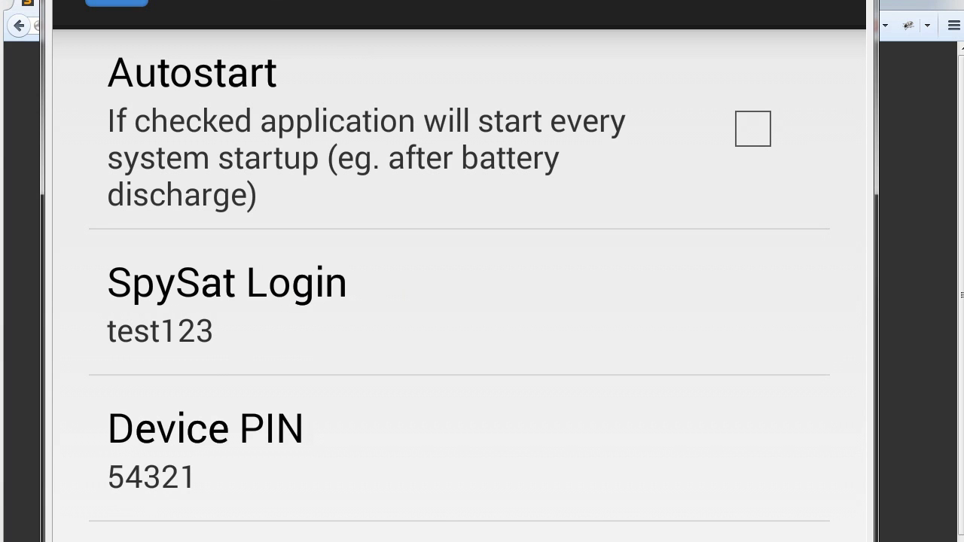
Step: Return Car Tracking to its status screen with server OK, then bring SpySat forward
key("Escape")
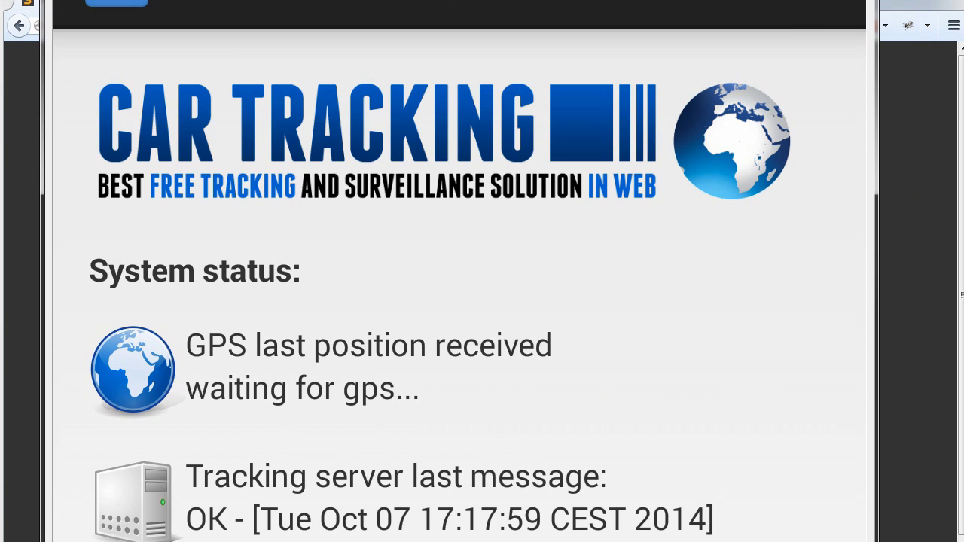
left_click(920, 24)
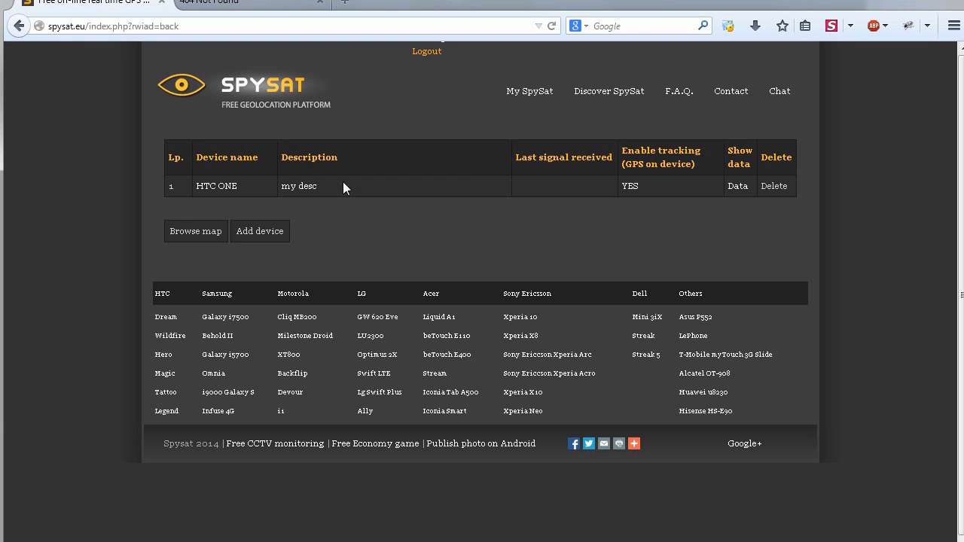
Step: Open SpySat's device map and select HTC ONE to display it
left_click(221, 233)
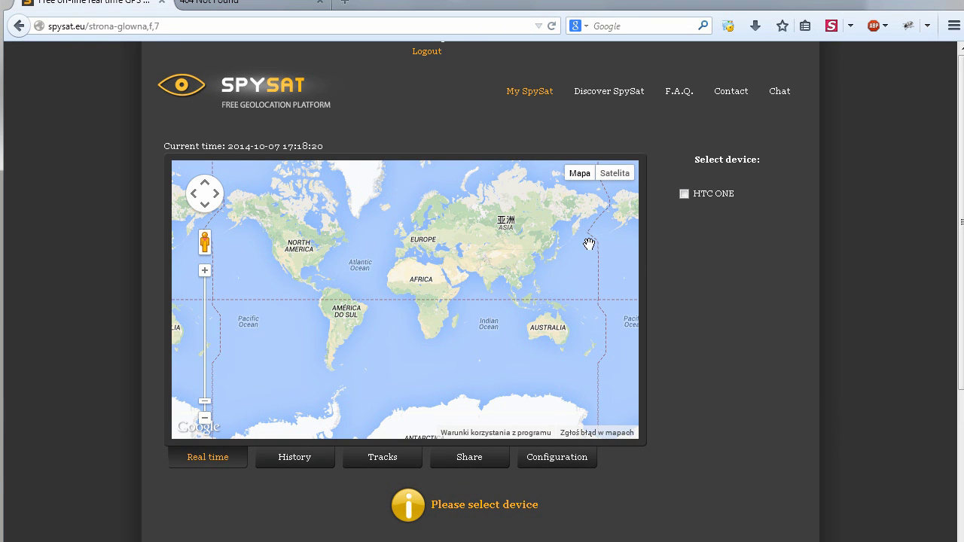
left_click(684, 194)
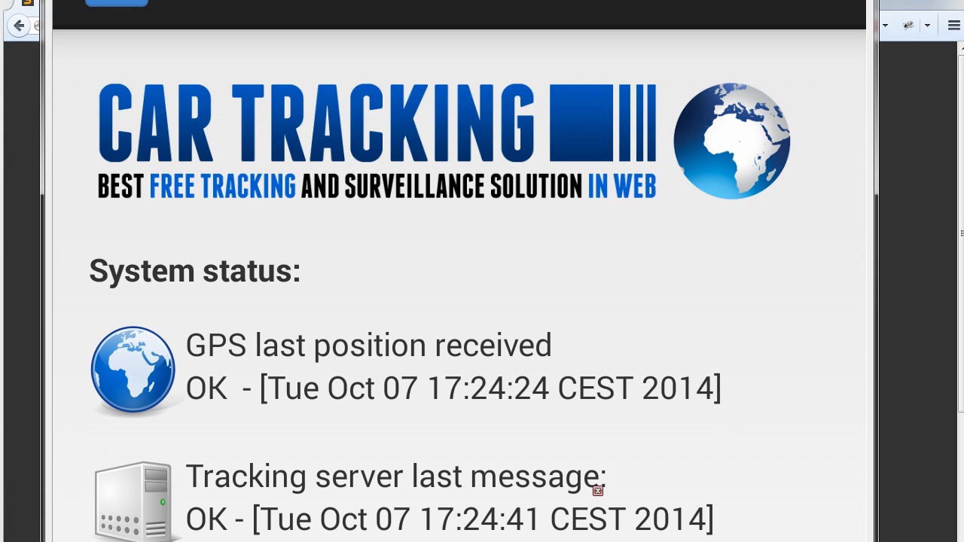
Step: Return to SpySat's real-time map showing the phone's red marker in Stalowa Wola
mouse_move(471, 541)
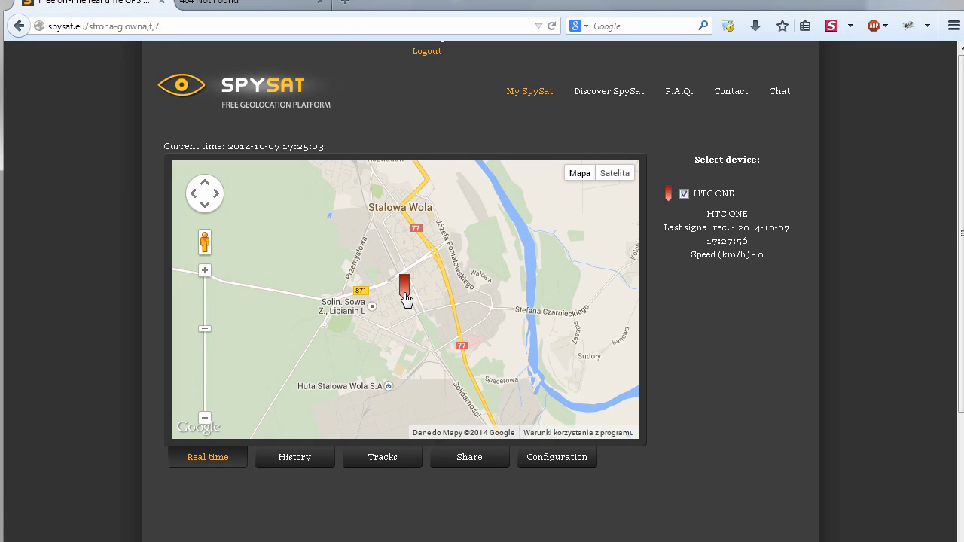
Step: Zoom to street level on the phone's marker, back out to Stalowa Wola, then open History
left_click(204, 271)
left_click(204, 271)
left_click(204, 271)
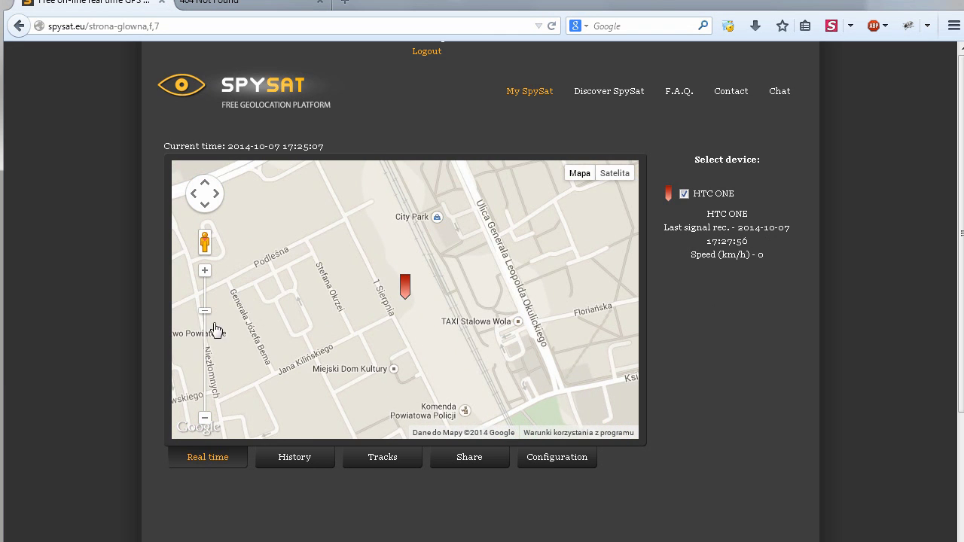
left_click(205, 420)
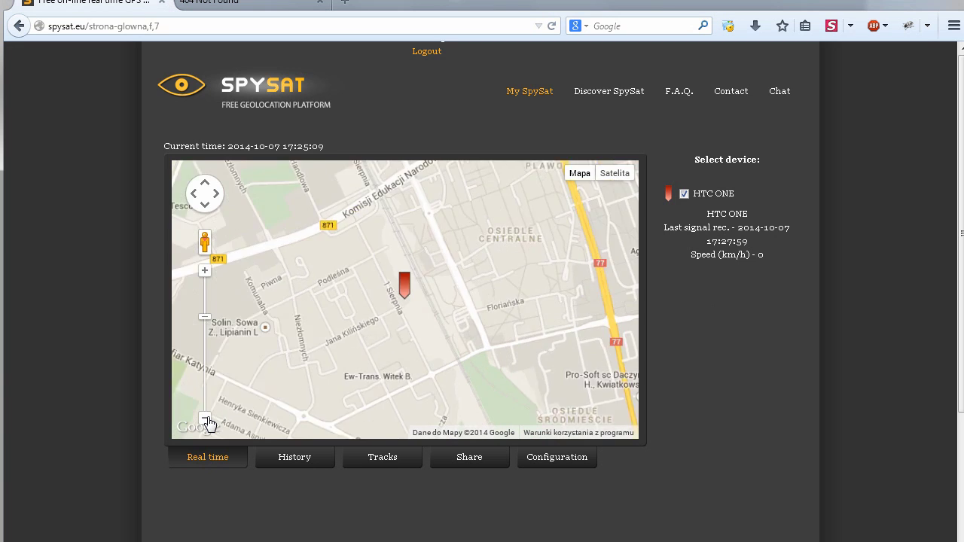
left_click(205, 419)
left_click(205, 420)
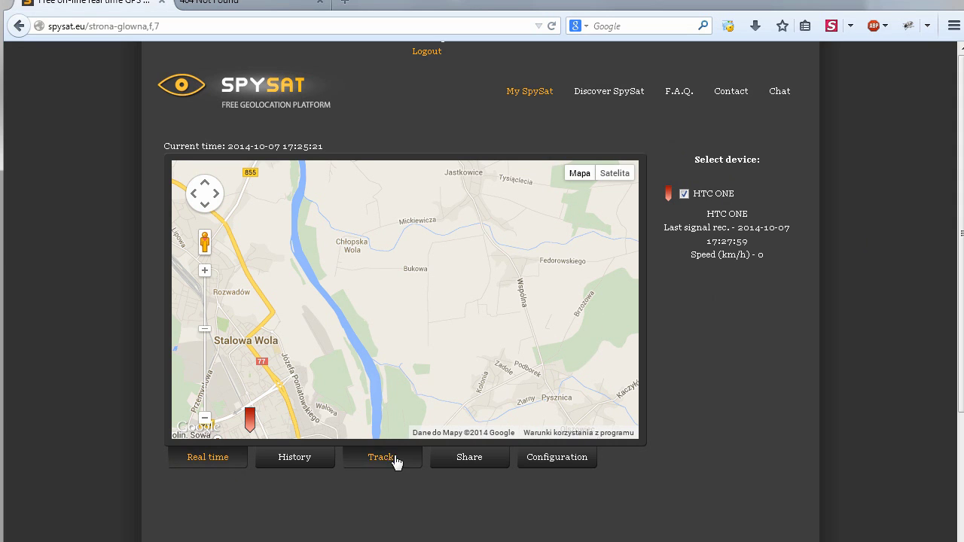
left_click(287, 461)
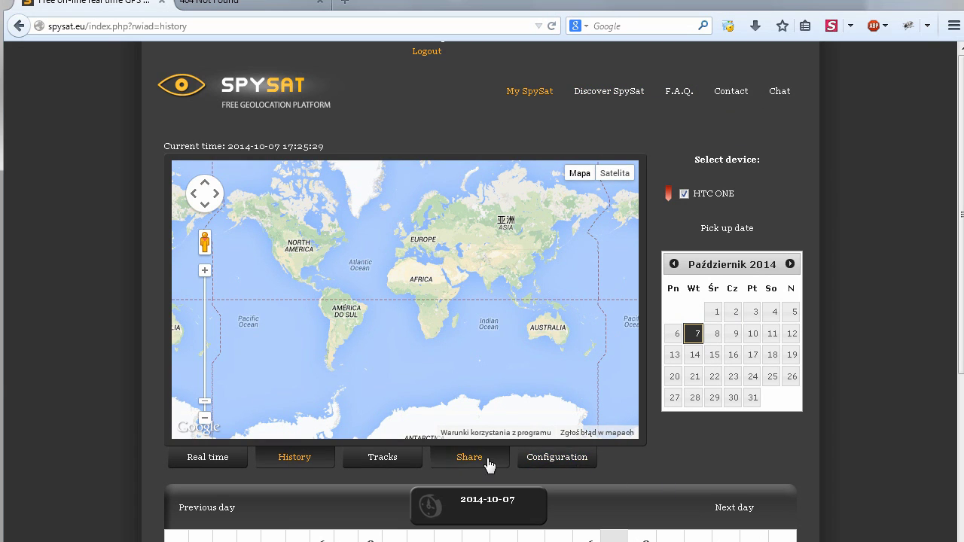
Step: Show HTC ONE's GPS data table from the device list and scroll through its readings
left_click(550, 461)
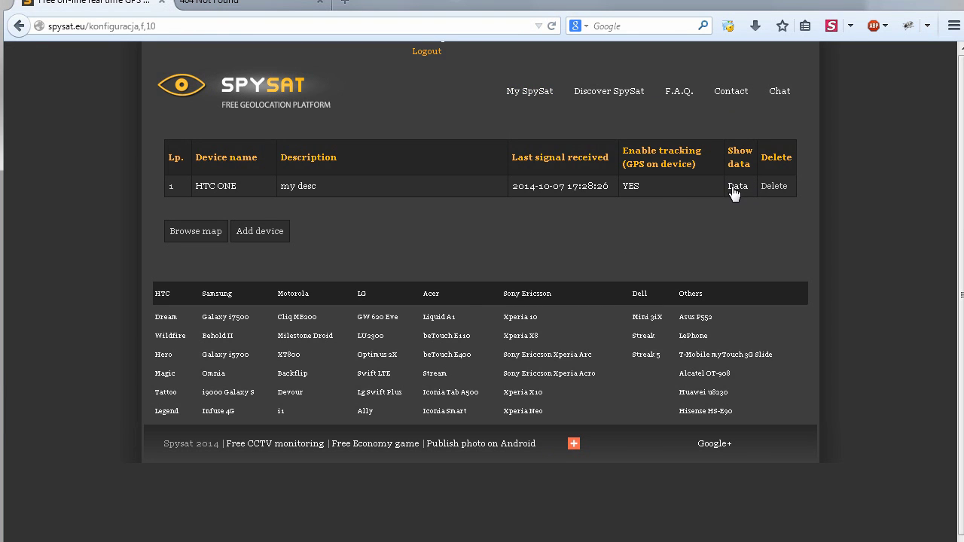
left_click(735, 186)
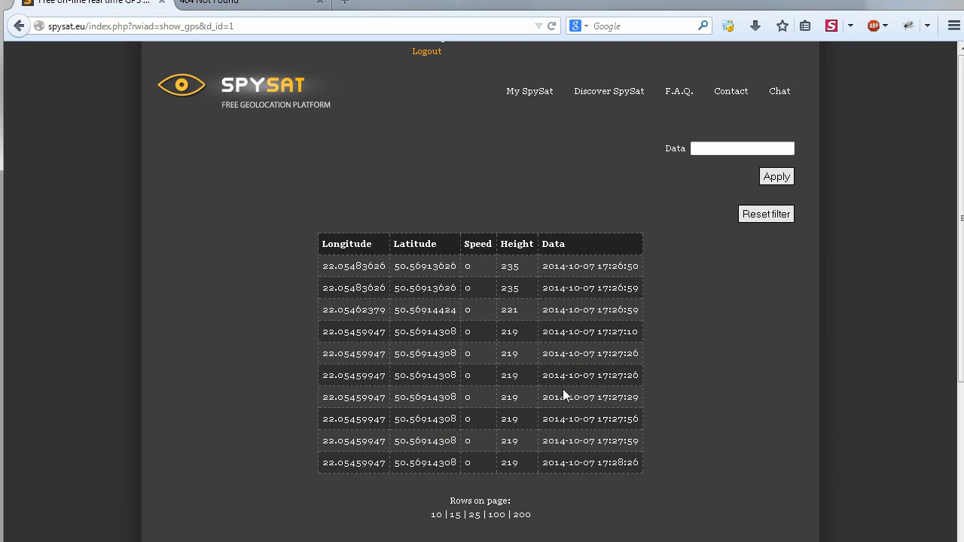
scroll(654, 450, "down", 3)
scroll(657, 422, "up", 3)
scroll(637, 274, "down", 2)
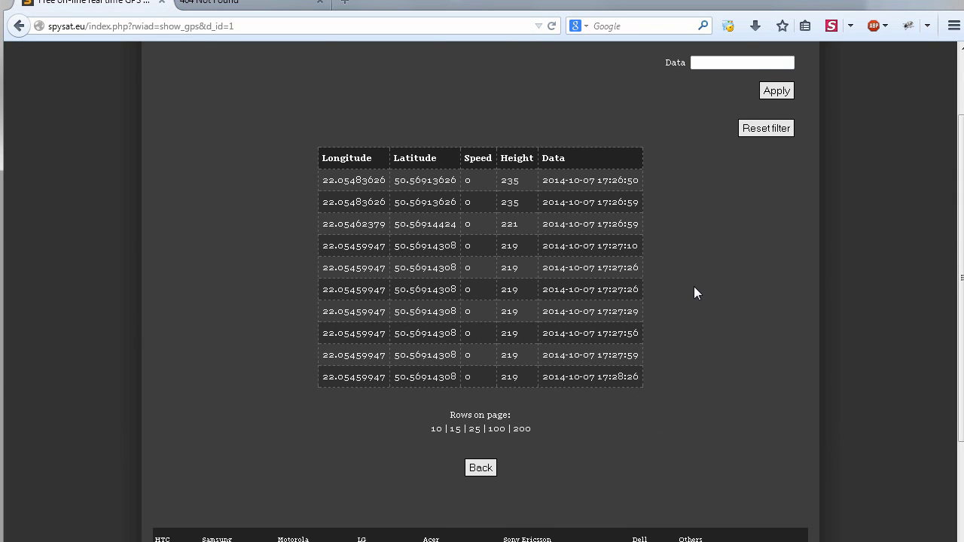
scroll(708, 298, "up", 2)
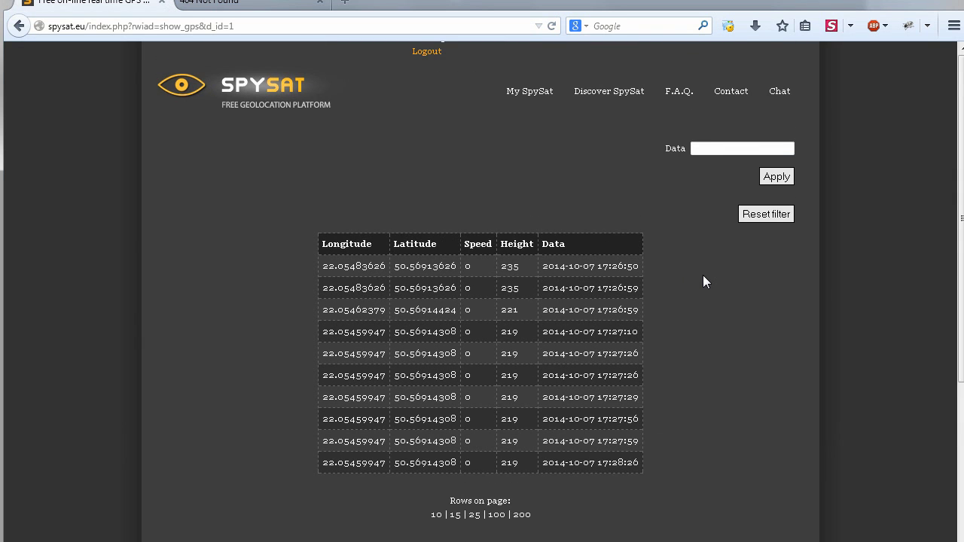